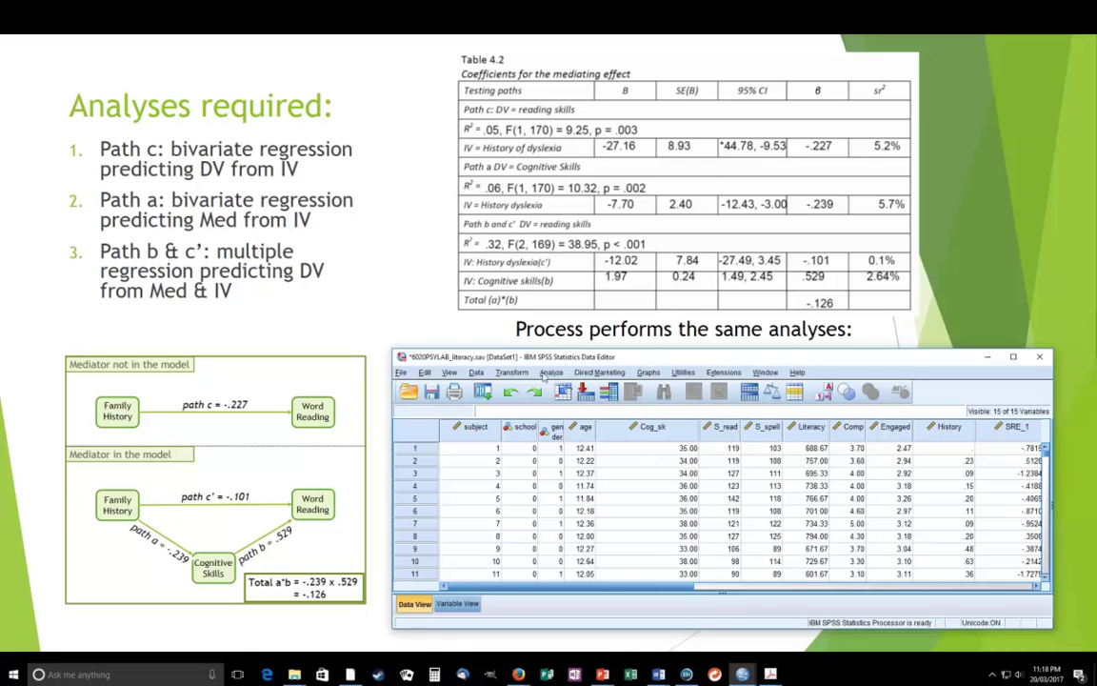
# Step: Launch the PROCESS procedure from the Analyze > Regression menu
pyautogui.click(551, 373)
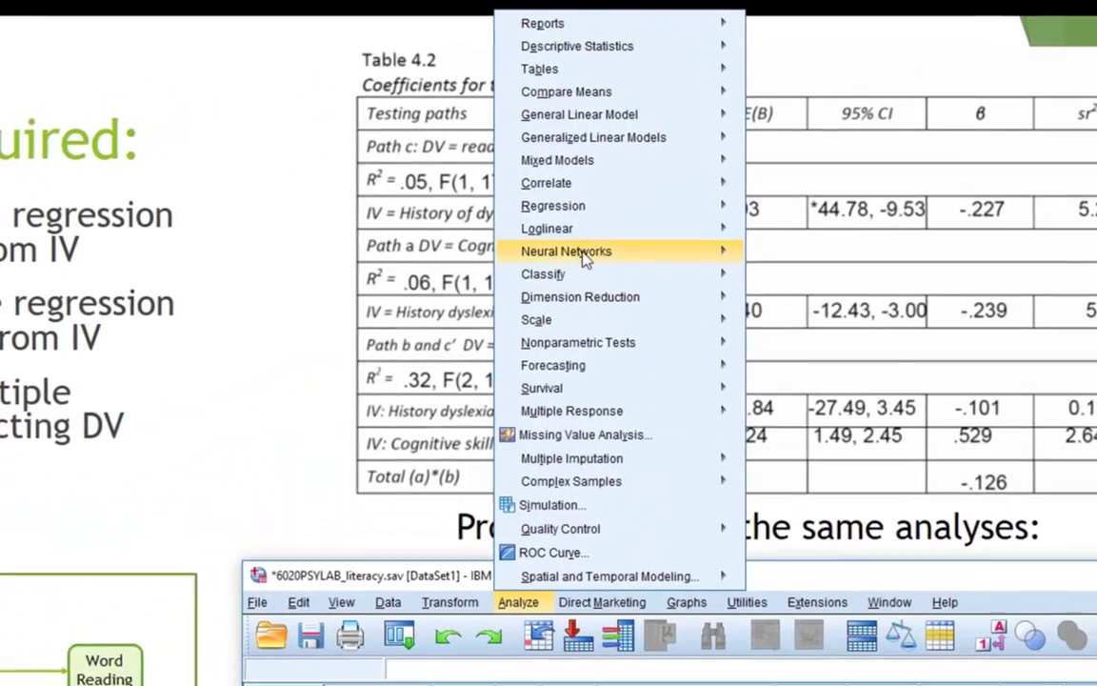
pyautogui.moveTo(586, 208)
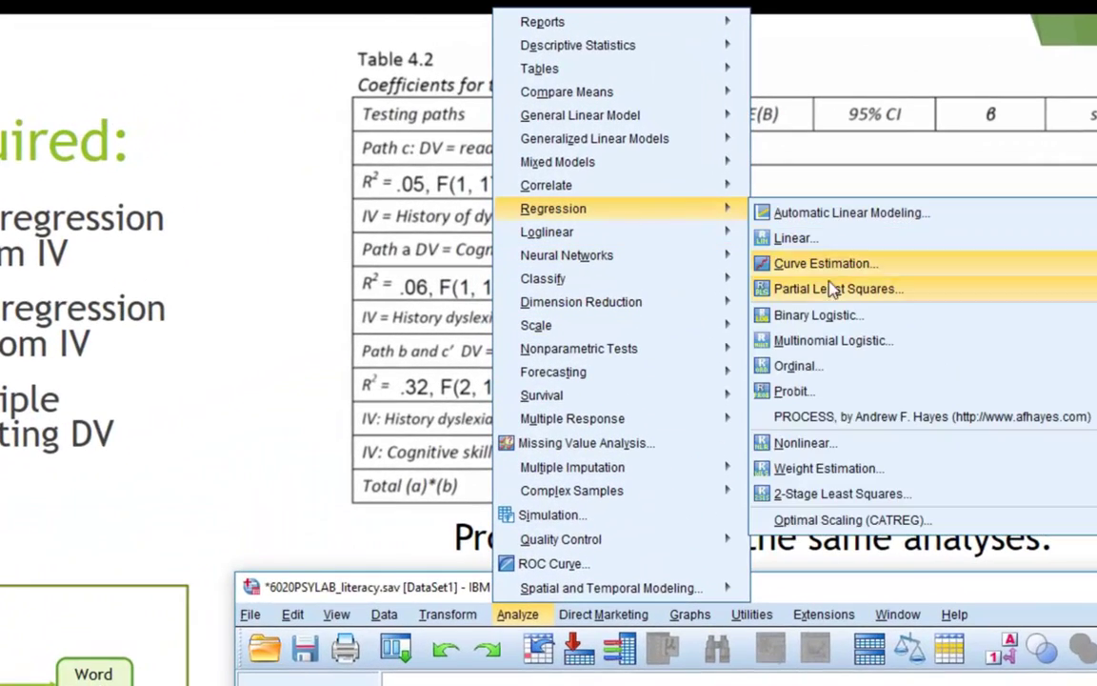
pyautogui.click(847, 418)
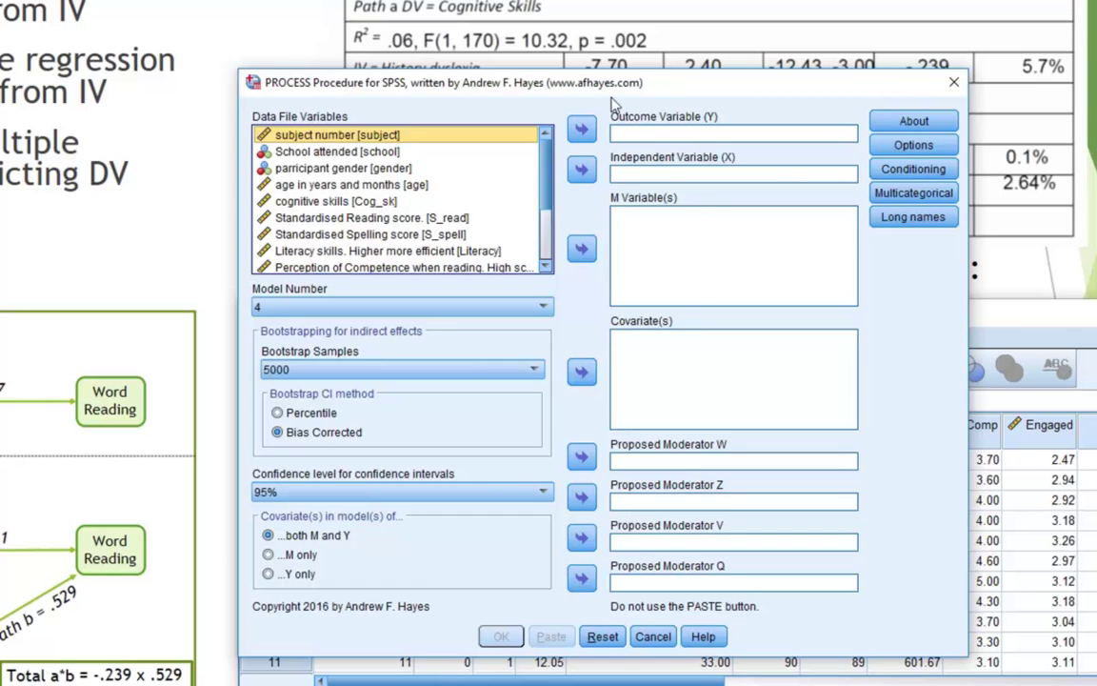
# Step: Assign S_read as outcome (Y), History as independent (X) and Cog_sk as mediator (M)
pyautogui.click(329, 217)
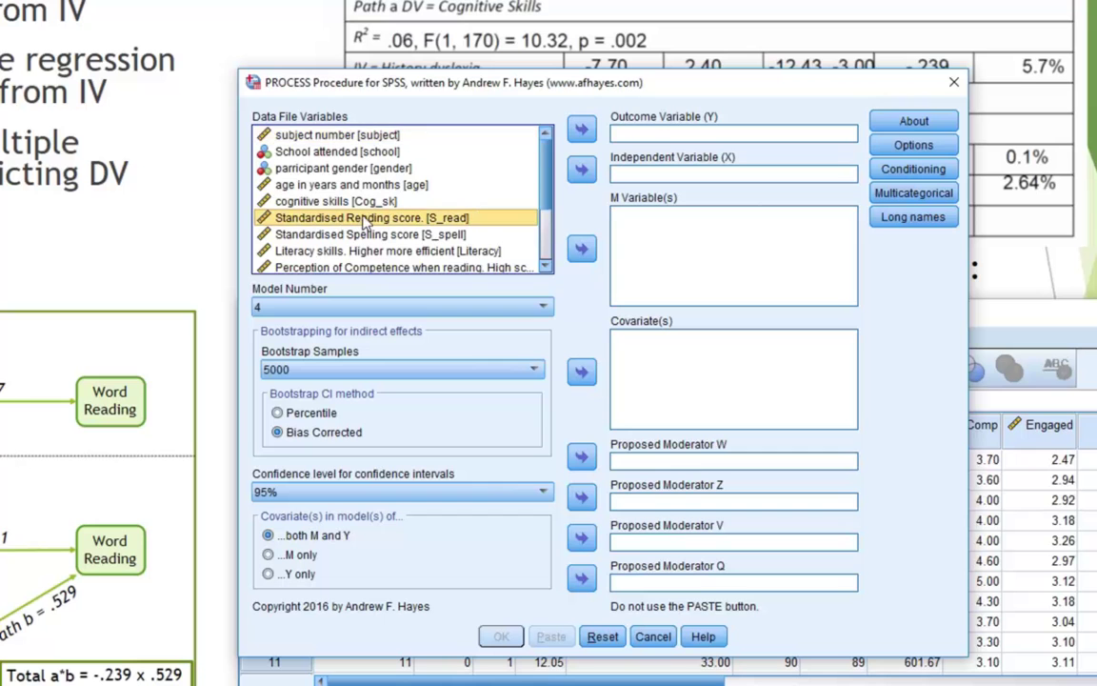
pyautogui.click(583, 128)
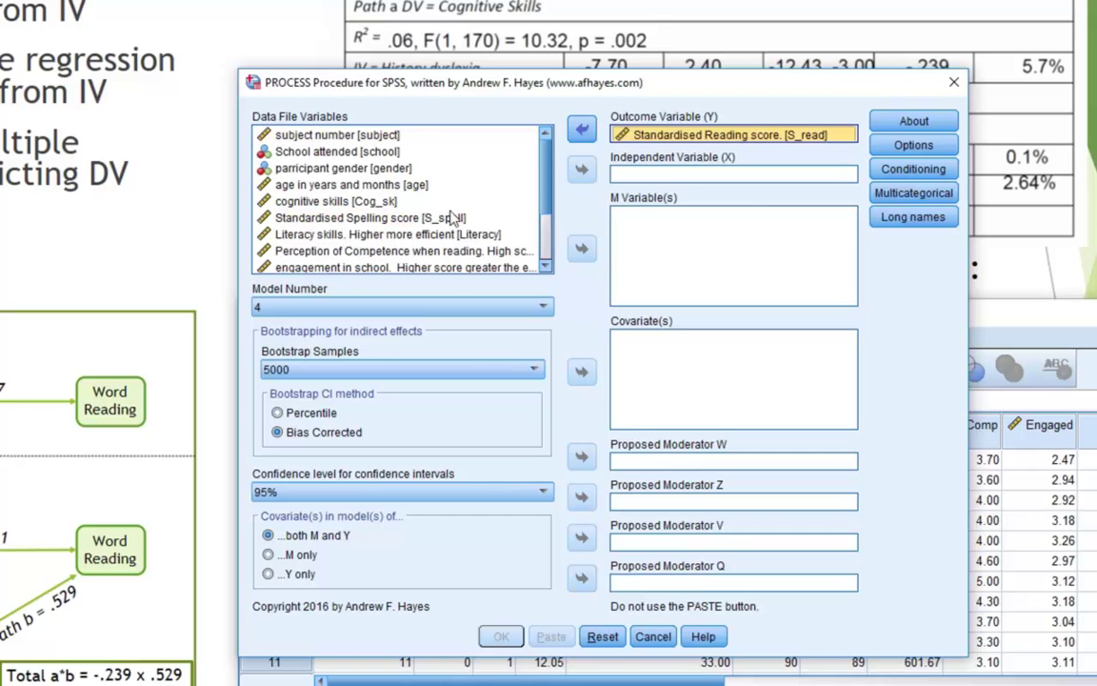
pyautogui.scroll(-2, 445, 221)
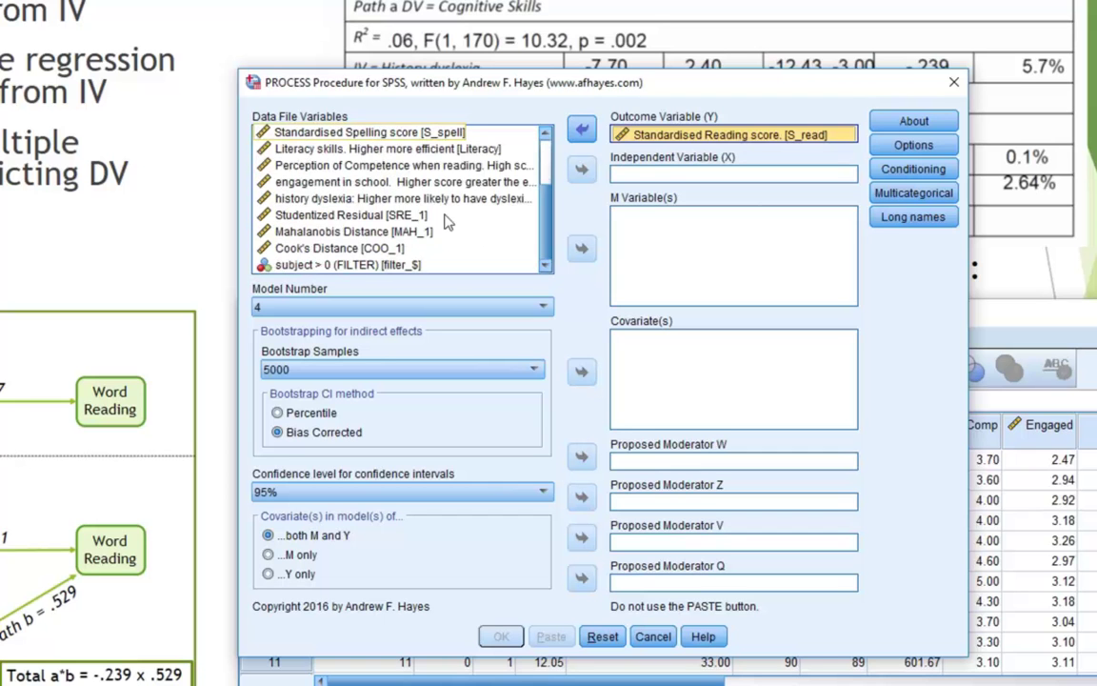
pyautogui.click(326, 198)
pyautogui.click(582, 169)
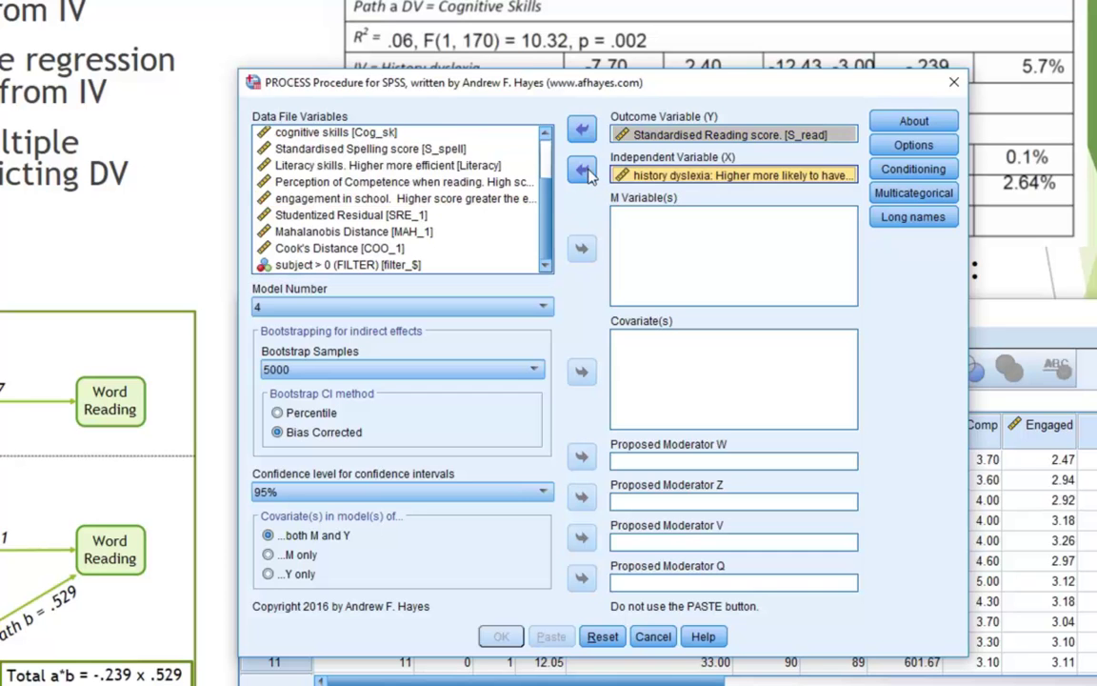
pyautogui.click(319, 132)
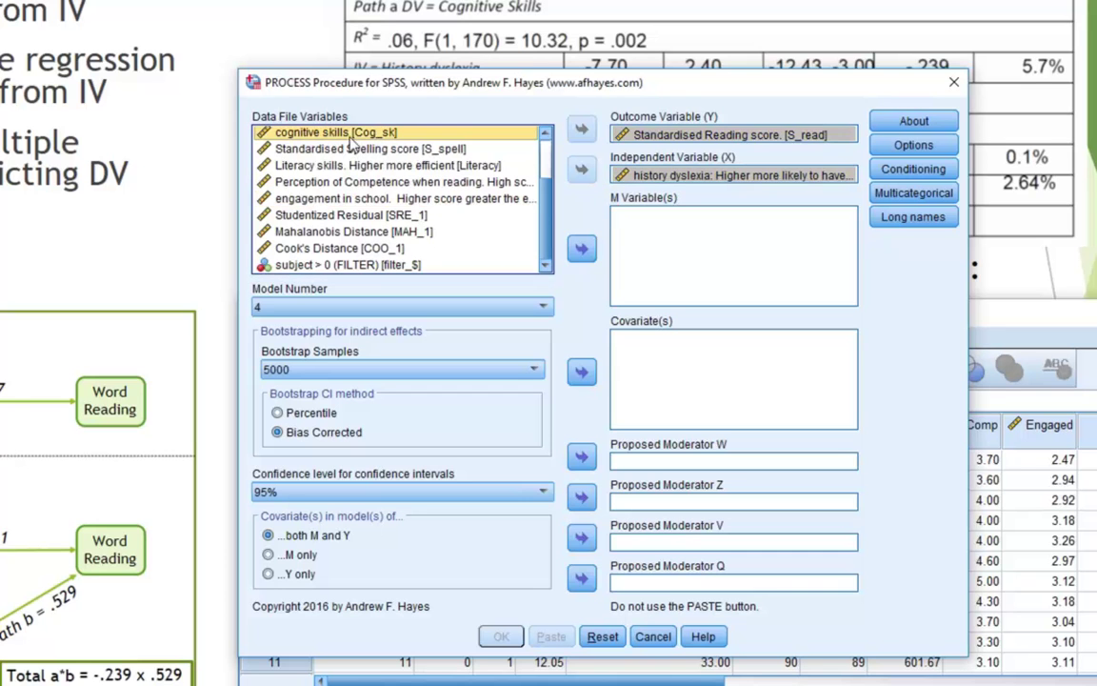
pyautogui.click(581, 248)
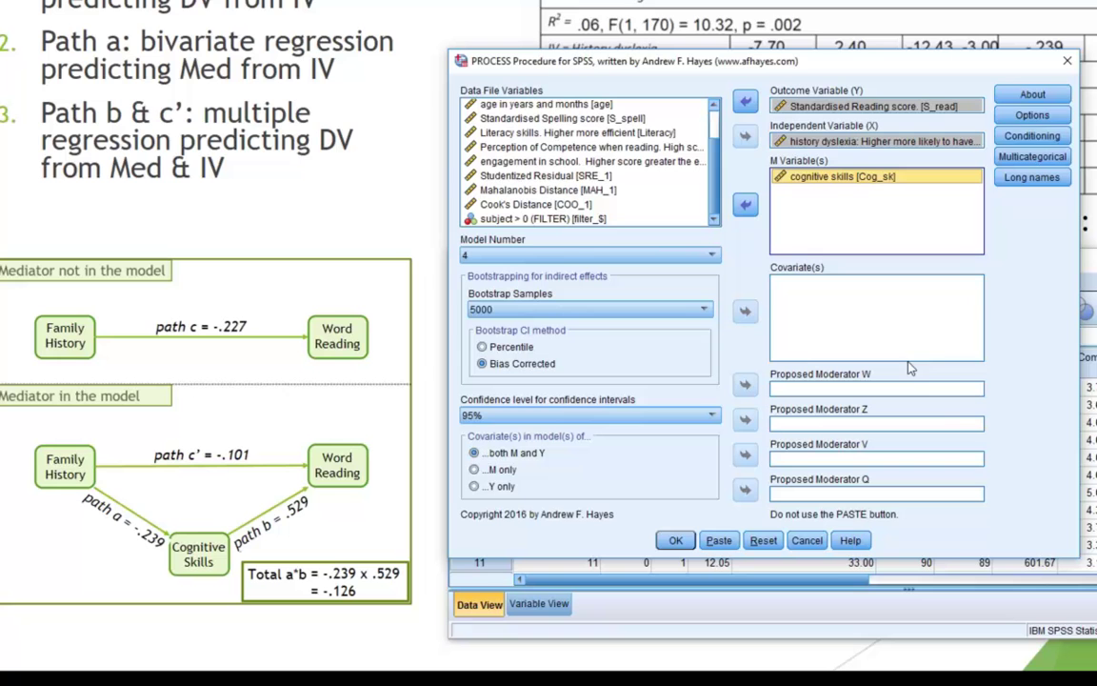
# Step: In PROCESS Options, enable Effect size, Sobel test and Total effect model
pyautogui.click(1031, 116)
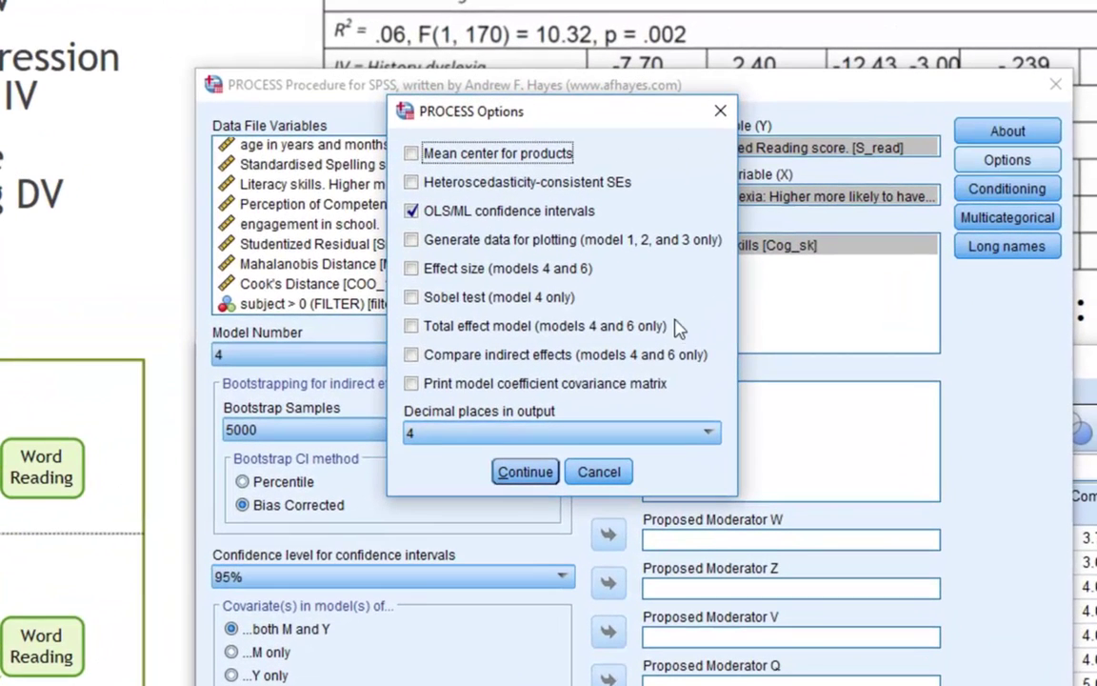
pyautogui.moveTo(631, 112); pyautogui.dragTo(825, 137)
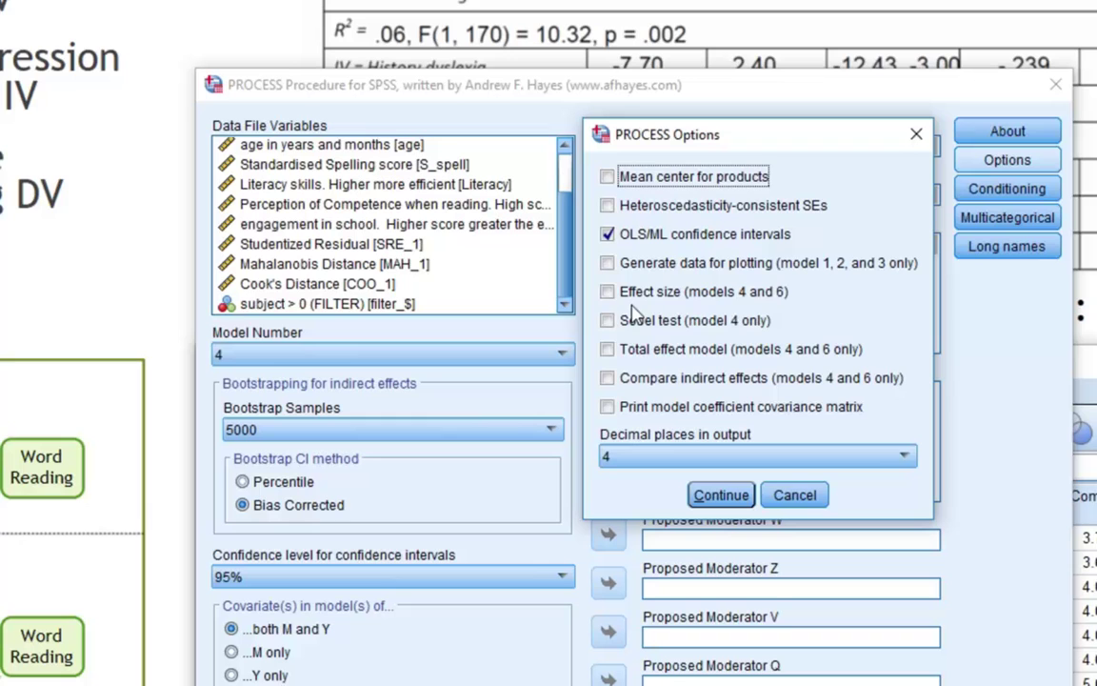
pyautogui.click(608, 290)
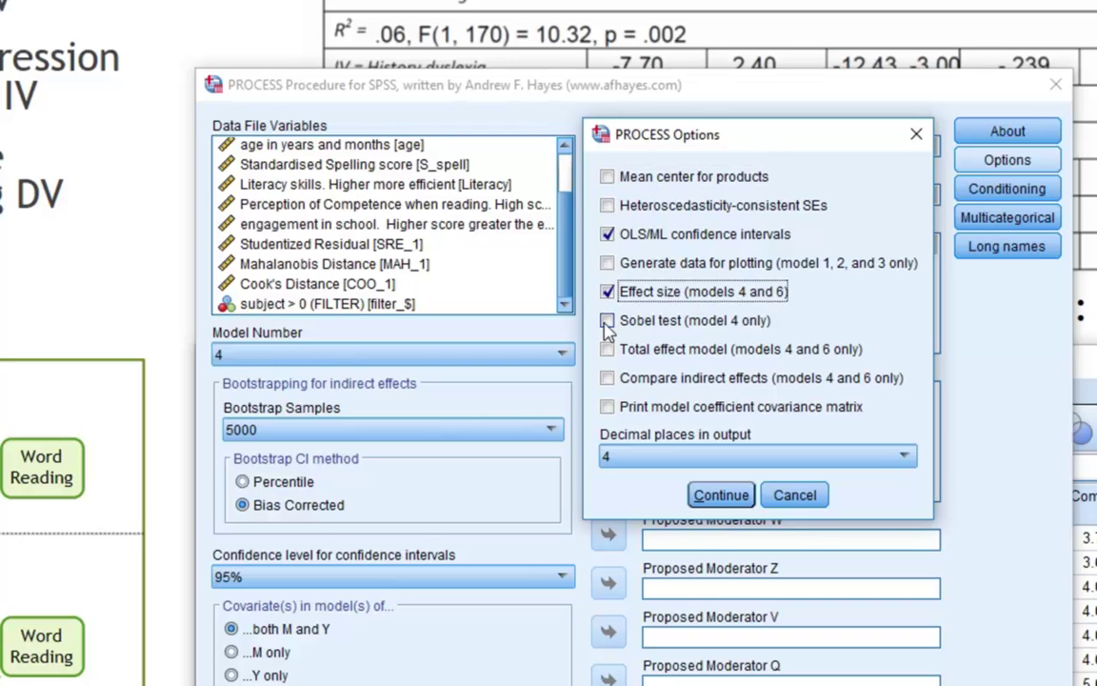
pyautogui.click(608, 322)
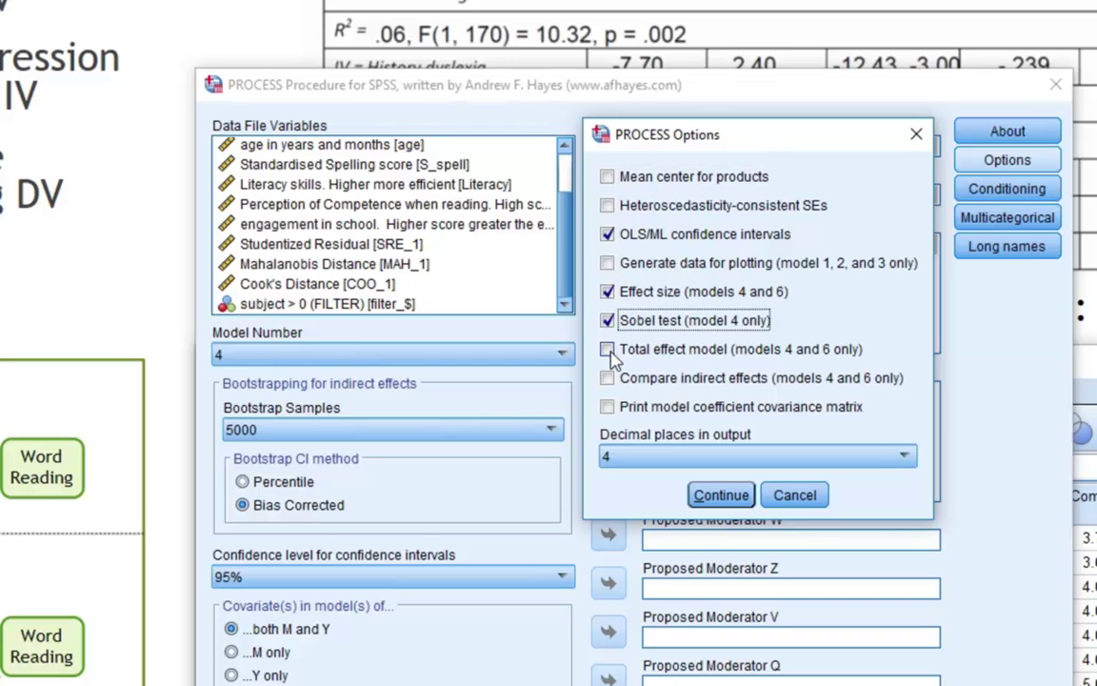
pyautogui.click(609, 351)
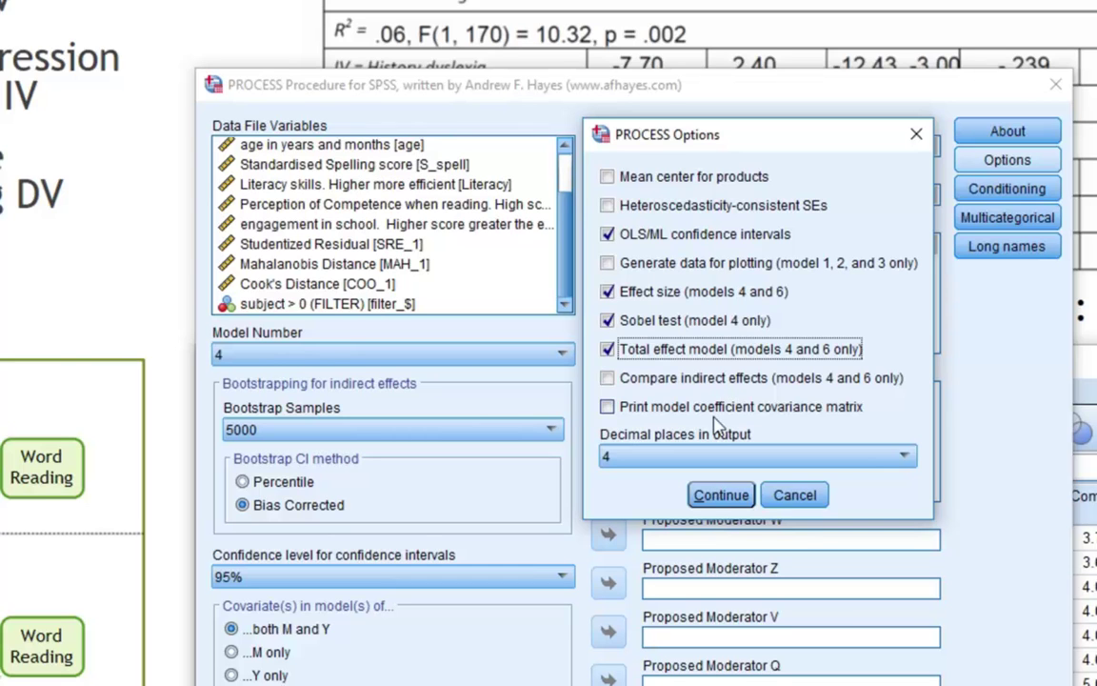
pyautogui.click(714, 498)
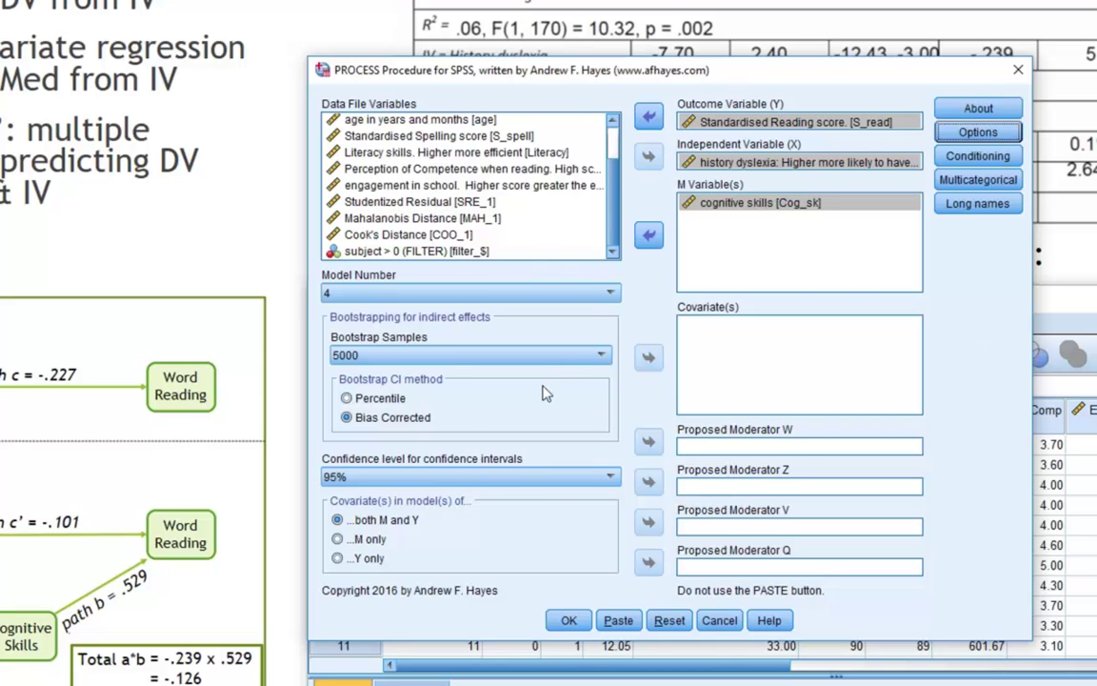
# Step: Keep Bootstrap Samples at 5000 and run the PROCESS Model 4 analysis
pyautogui.click(602, 359)
pyautogui.click(603, 359)
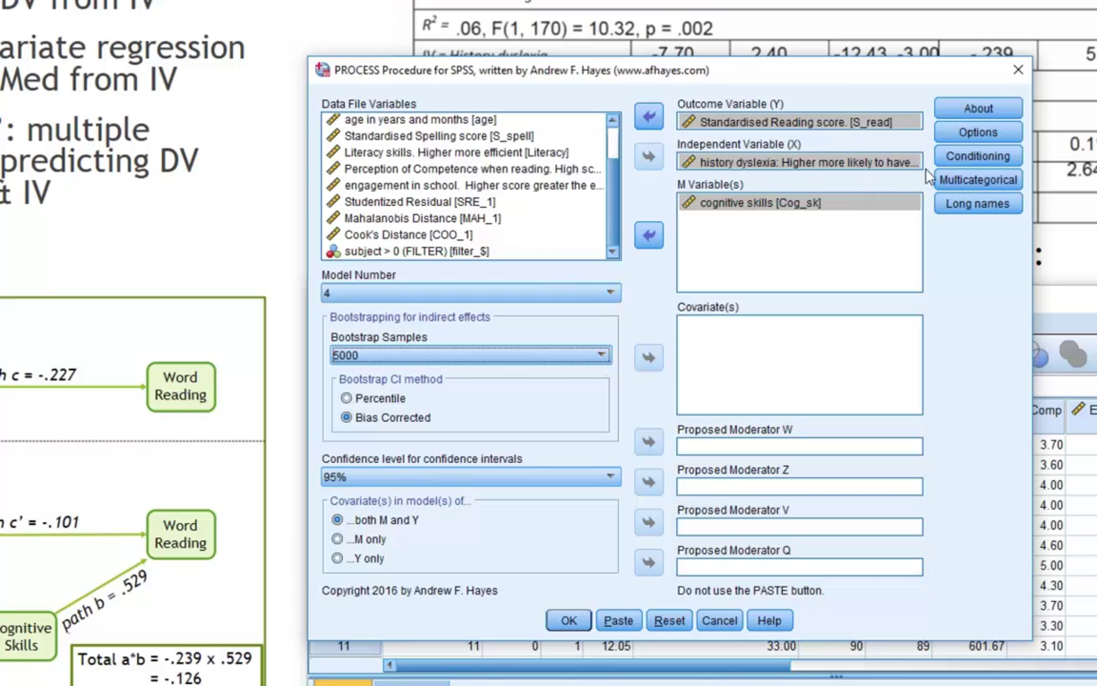
pyautogui.click(569, 621)
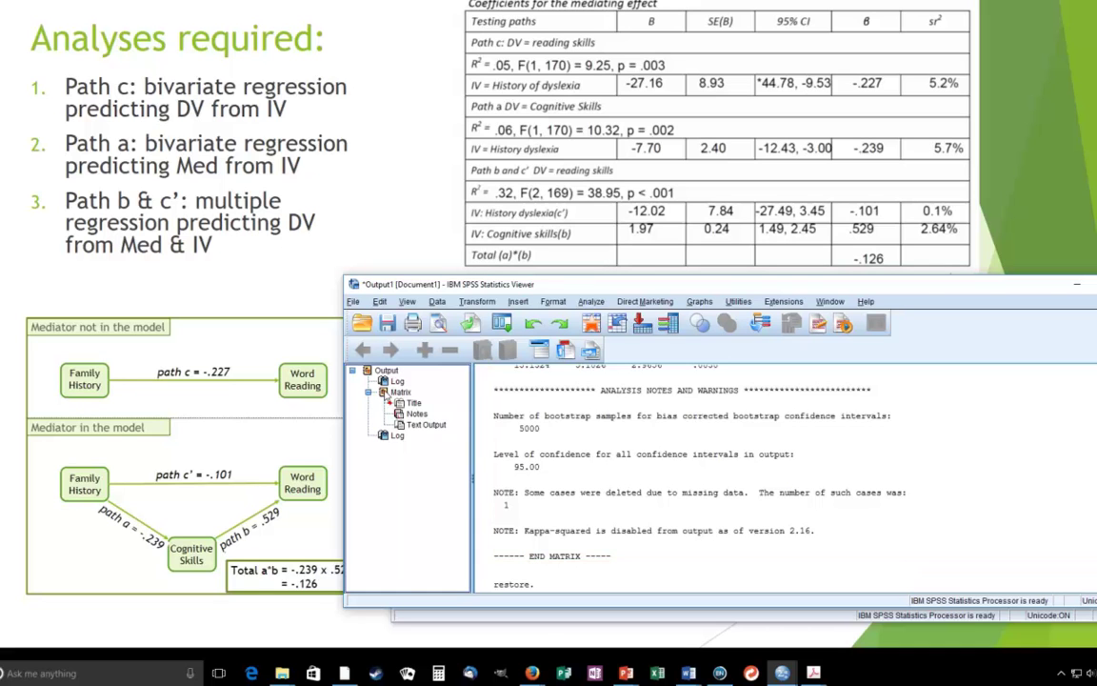
# Step: Jump via the Matrix node to the top of the PROCESS output (Model 4, Y = S_read, X = History, M = Cog_sk)
pyautogui.click(400, 391)
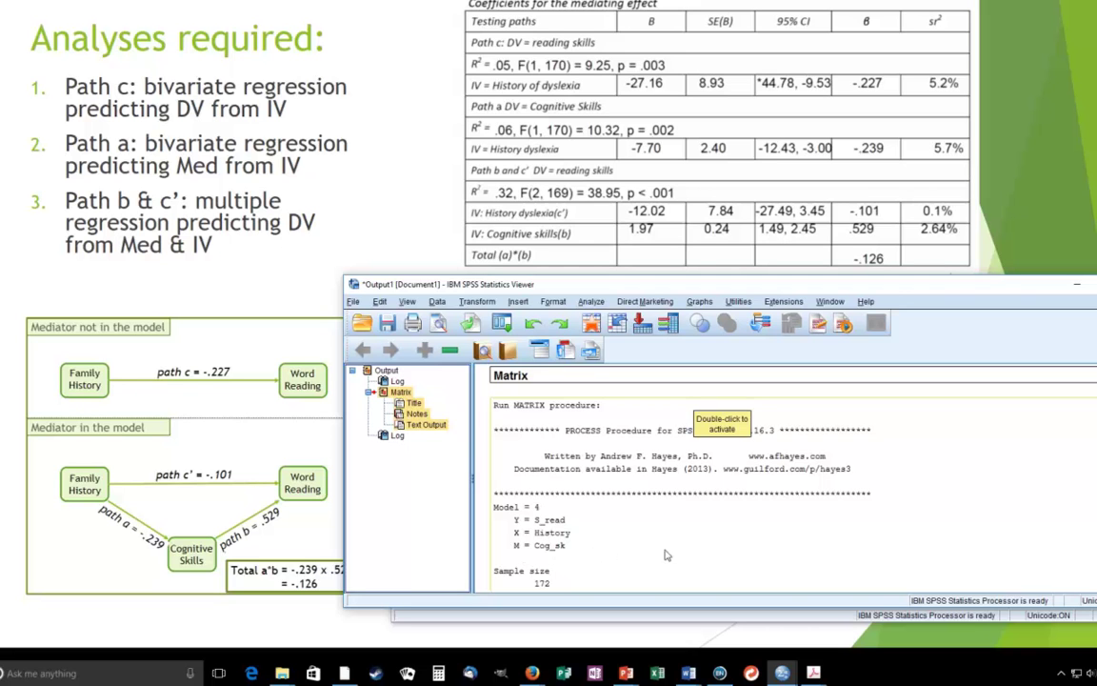
# Step: Show the Cog_sk outcome model: History coefficient -7.6985, R-sq .0572, p = .0016
pyautogui.scroll(-5, 966, 521)
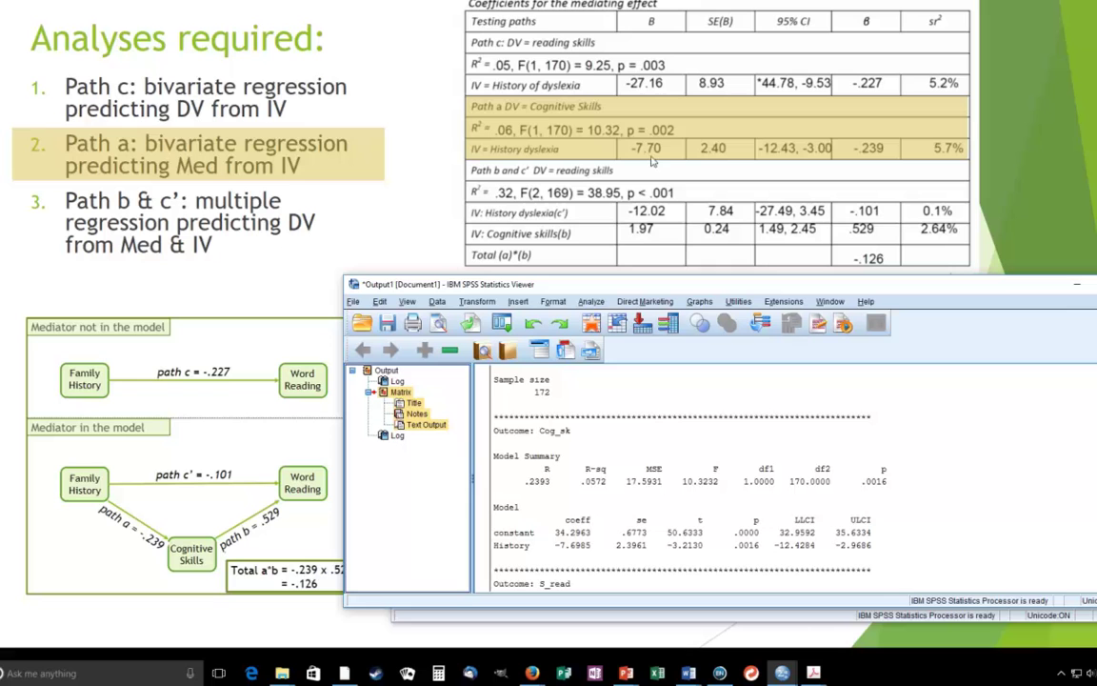
pyautogui.click(563, 562)
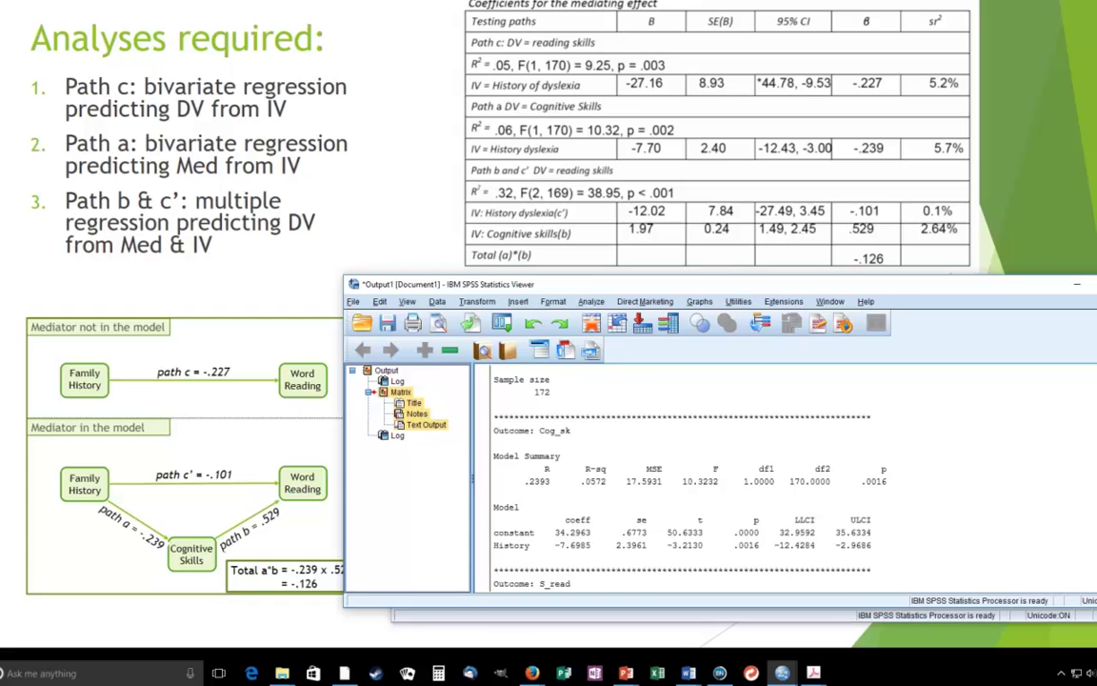
# Step: Show the S_read model coefficients: Cog_sk 1.9656 and History -12.0223 (R-sq .3155)
pyautogui.scroll(-5, 667, 476)
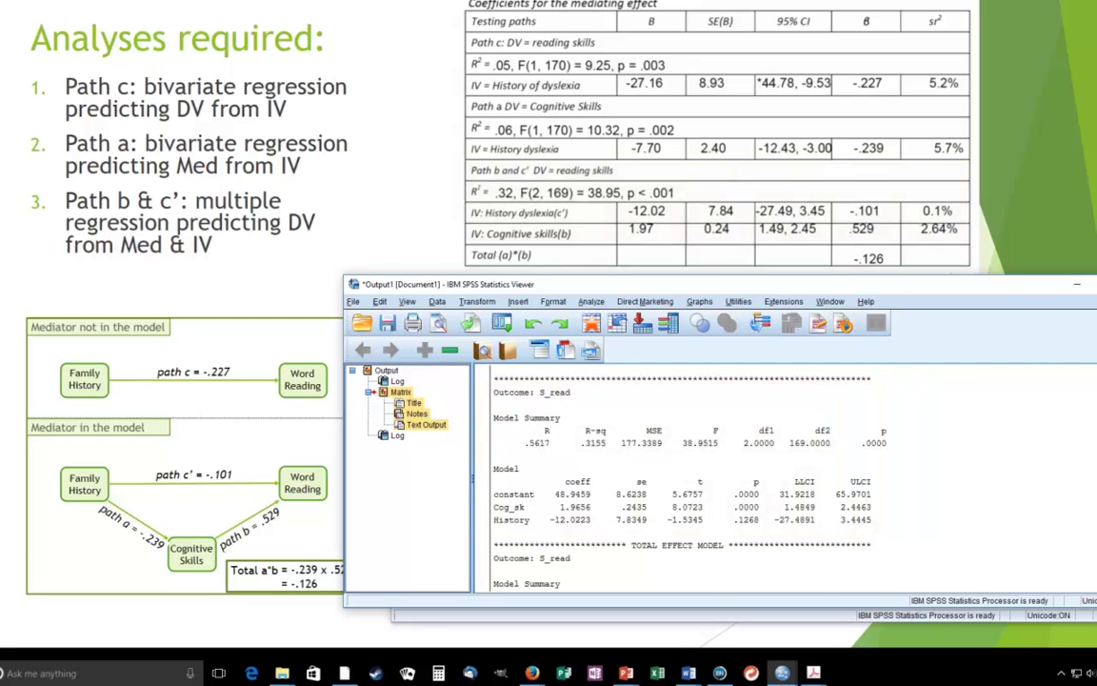
# Step: Scroll through the total effect model (History -27.1547) and the effects tables
pyautogui.scroll(-4, 781, 476)
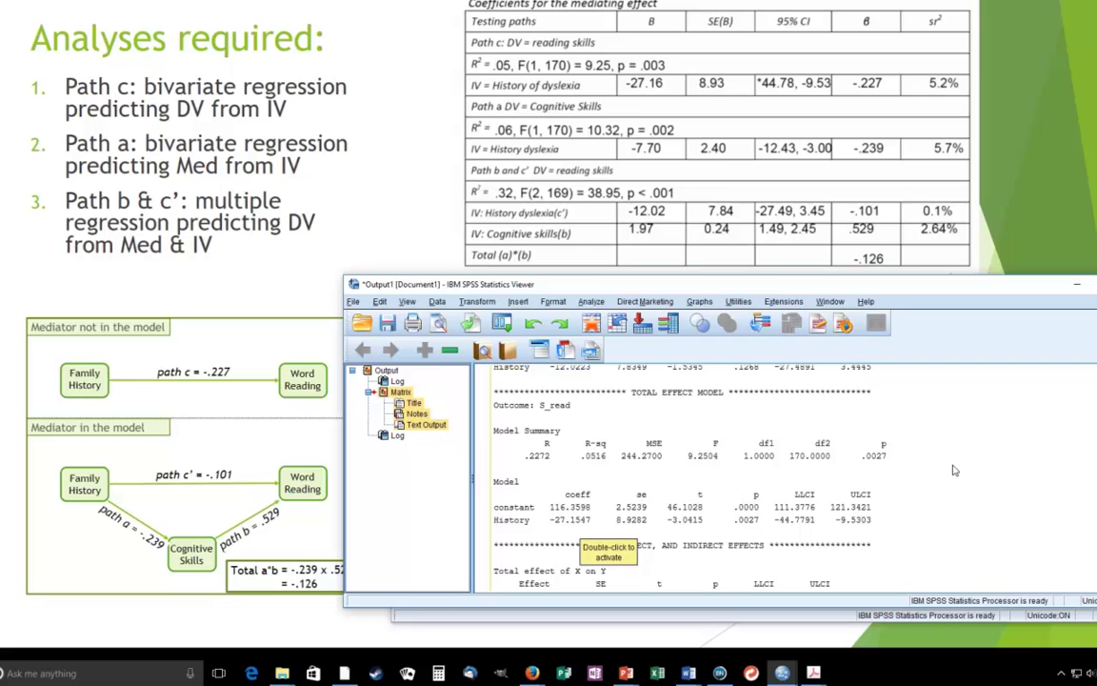
pyautogui.scroll(-5, 956, 471)
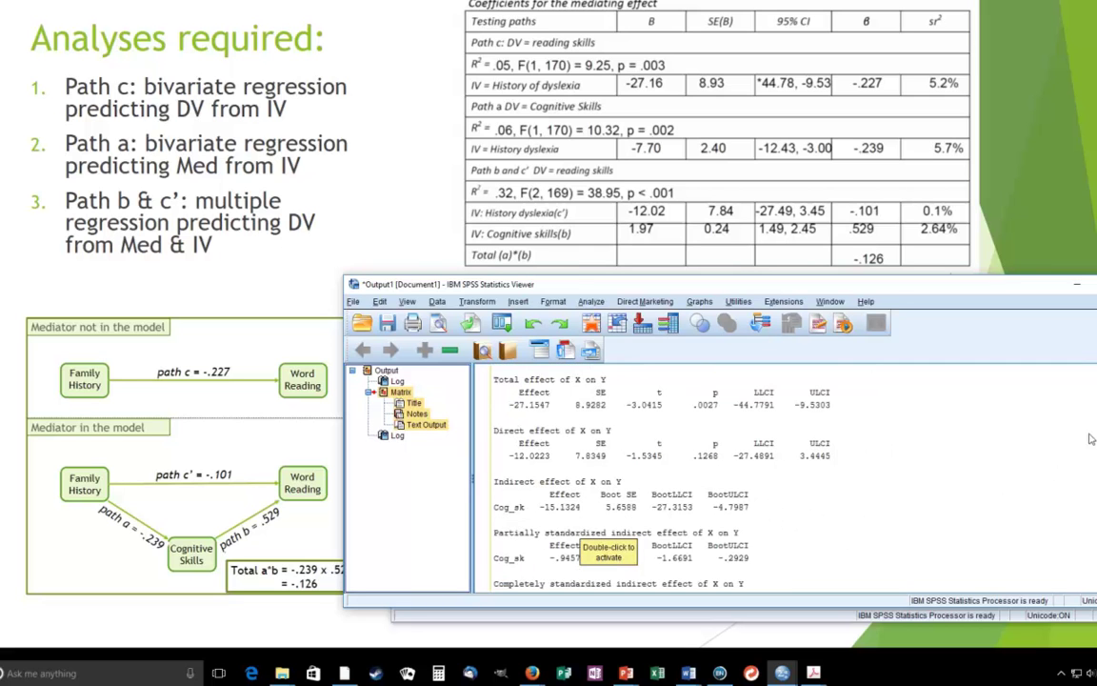
pyautogui.scroll(5, 786, 477)
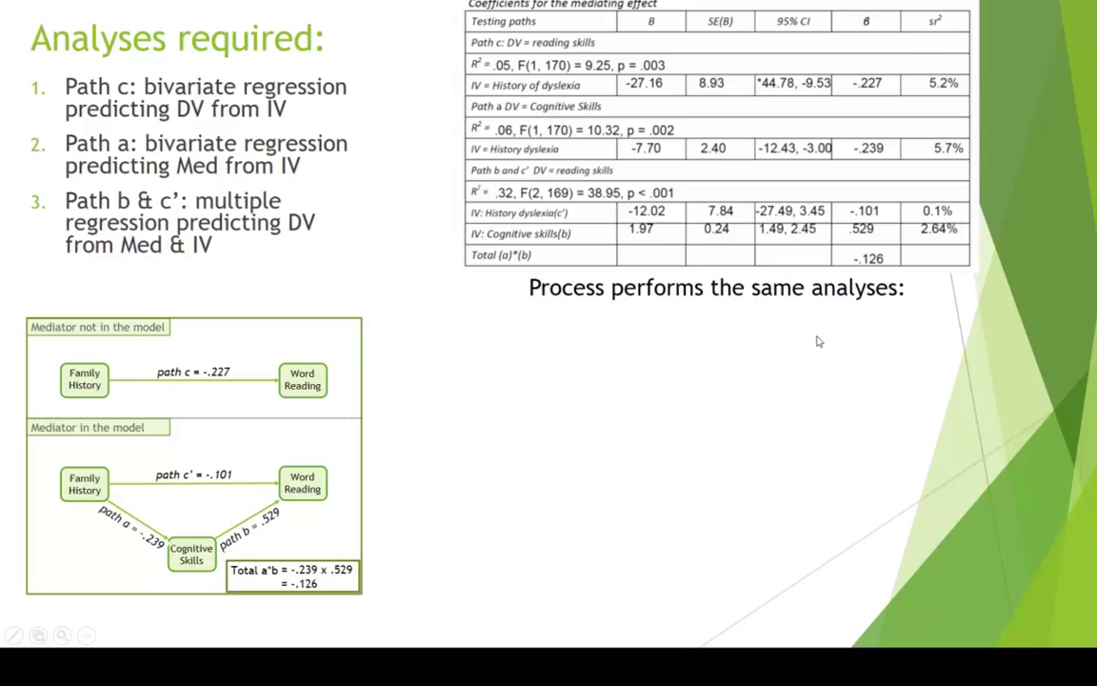
# Step: Advance the lecture to the slide about effects estimated with bootstrapping
pyautogui.click(817, 341)
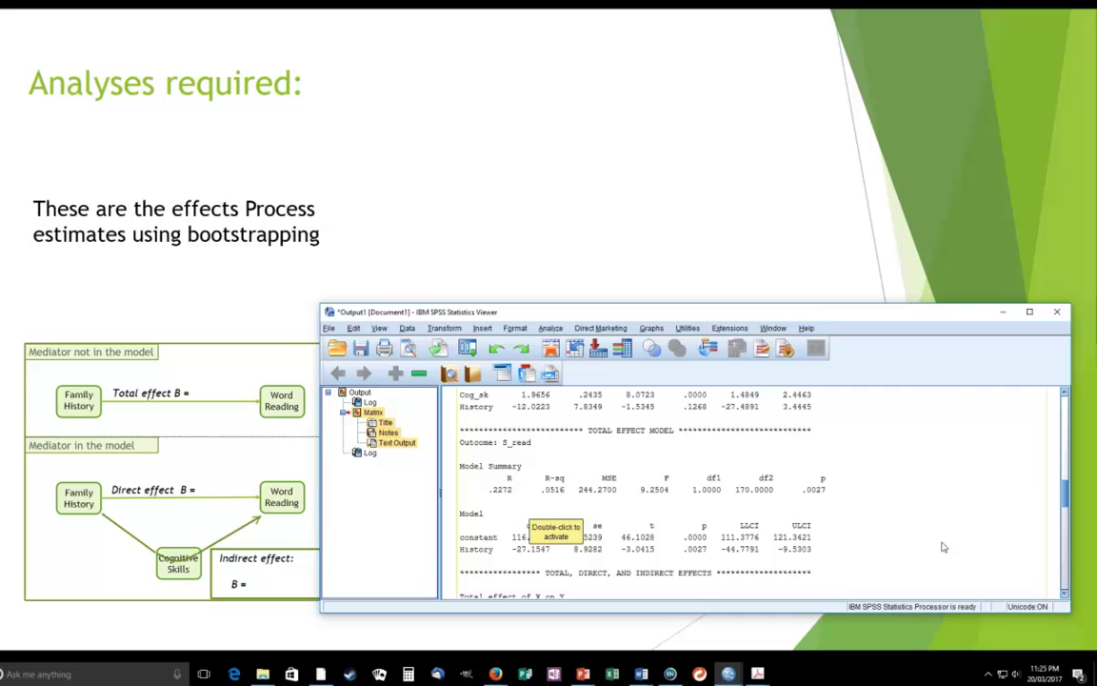
# Step: Scroll to the total (-27.1547), direct (-12.0223) and indirect (-15.1324) effects section
pyautogui.scroll(-2, 1066, 593)
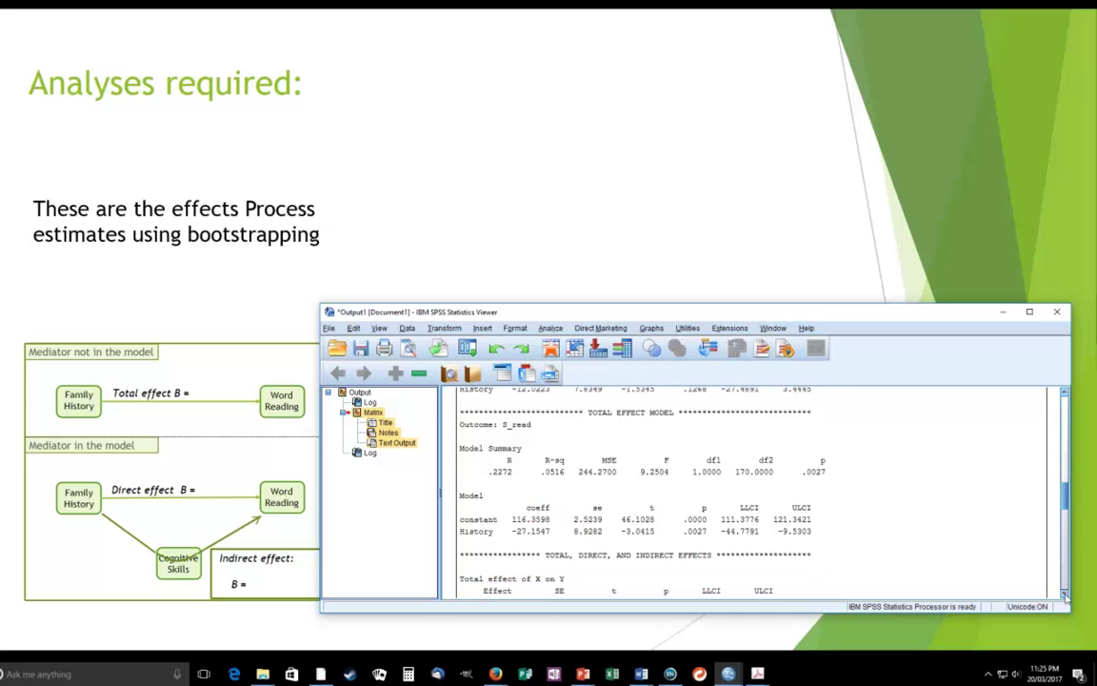
pyautogui.scroll(-2, 1066, 595)
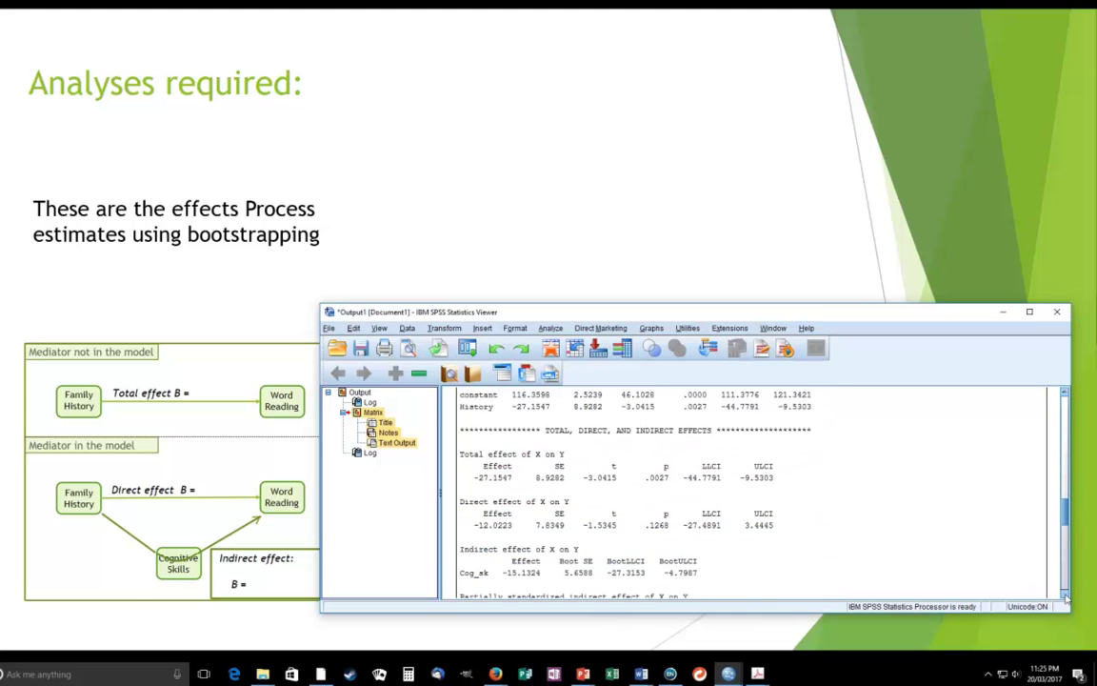
pyautogui.scroll(-1, 1066, 595)
pyautogui.scroll(-1, 1066, 594)
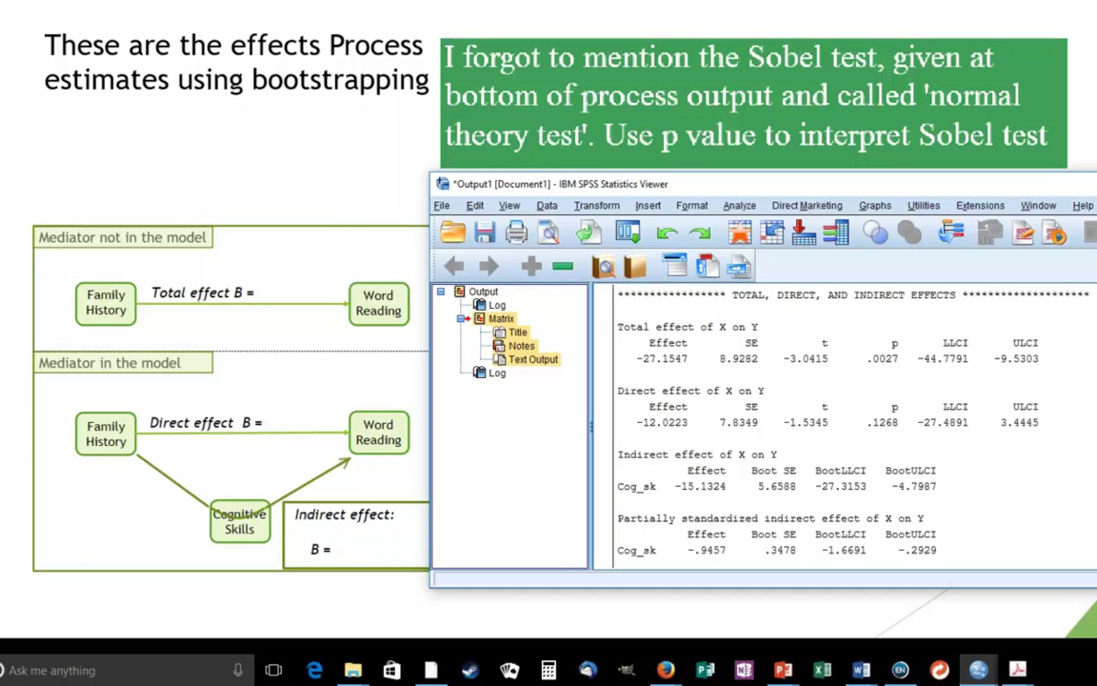
# Step: Scroll to the standardized indirect effects: partially -.9457, completely -.1266
pyautogui.scroll(-4, 798, 429)
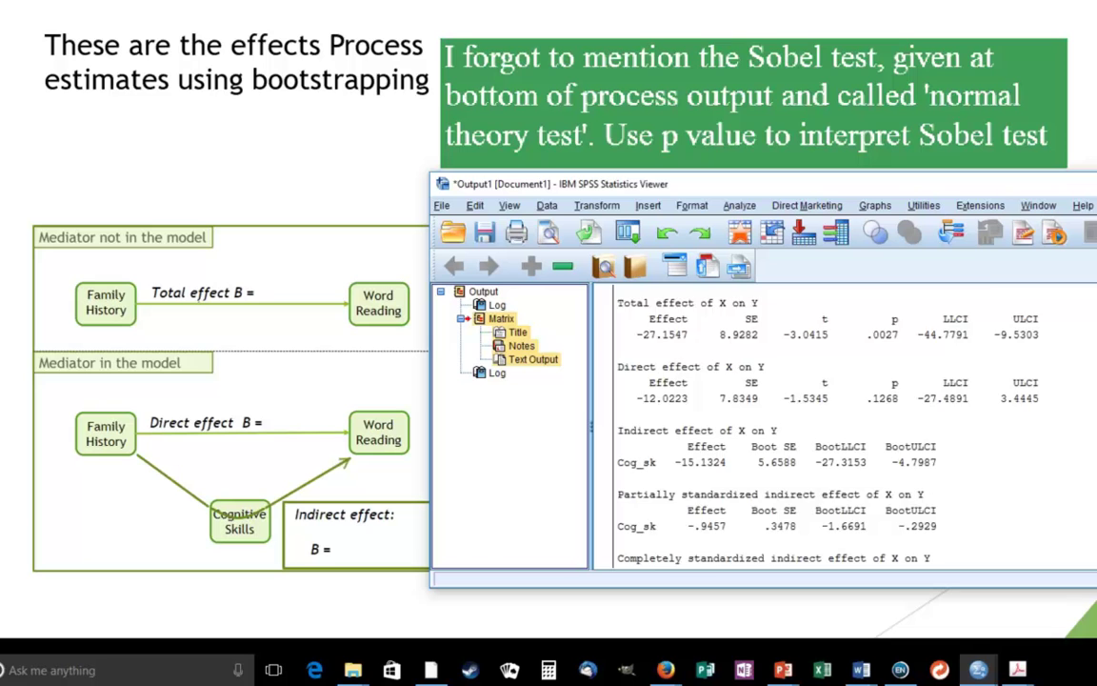
pyautogui.scroll(-1, 797, 428)
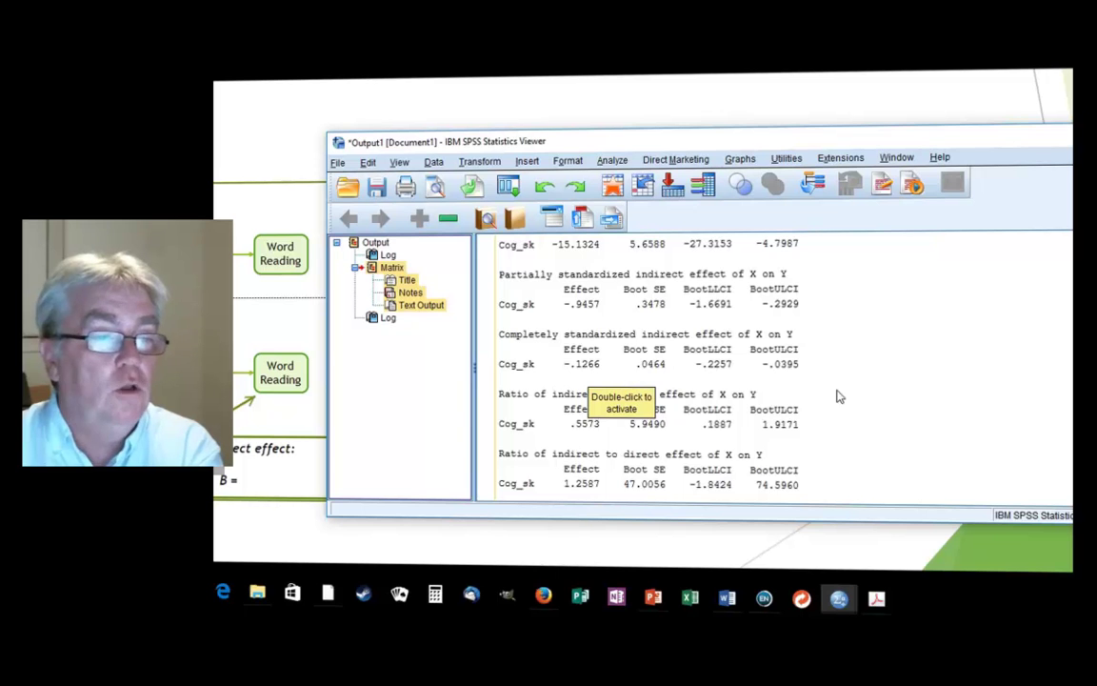
pyautogui.scroll(5, 838, 397)
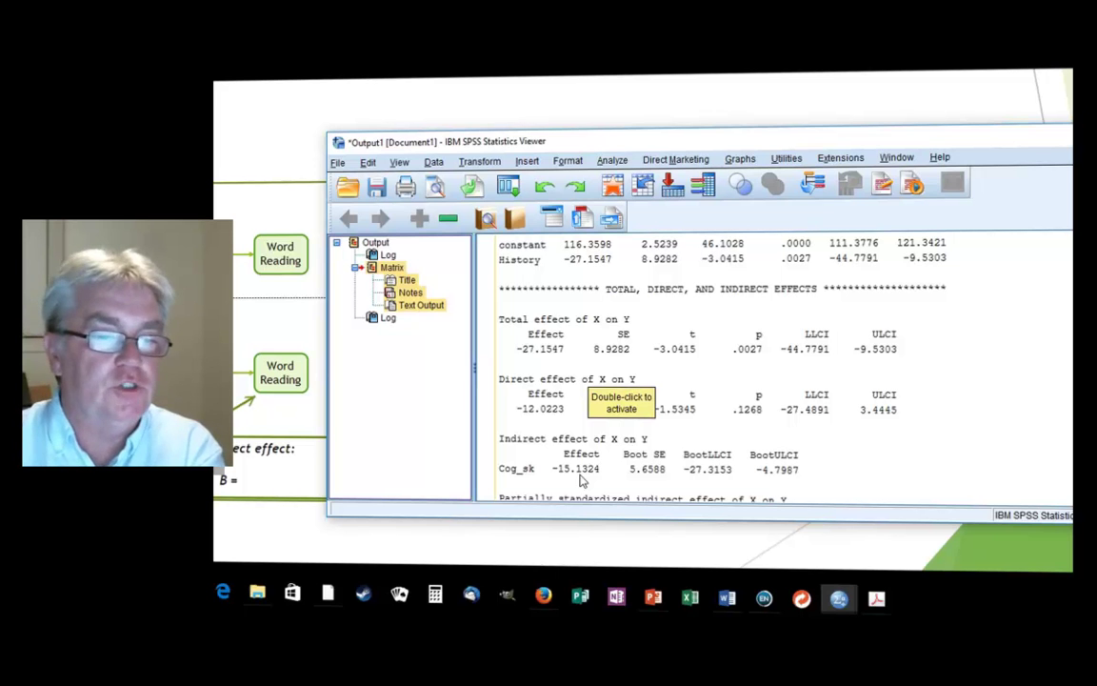
pyautogui.scroll(-1, 582, 481)
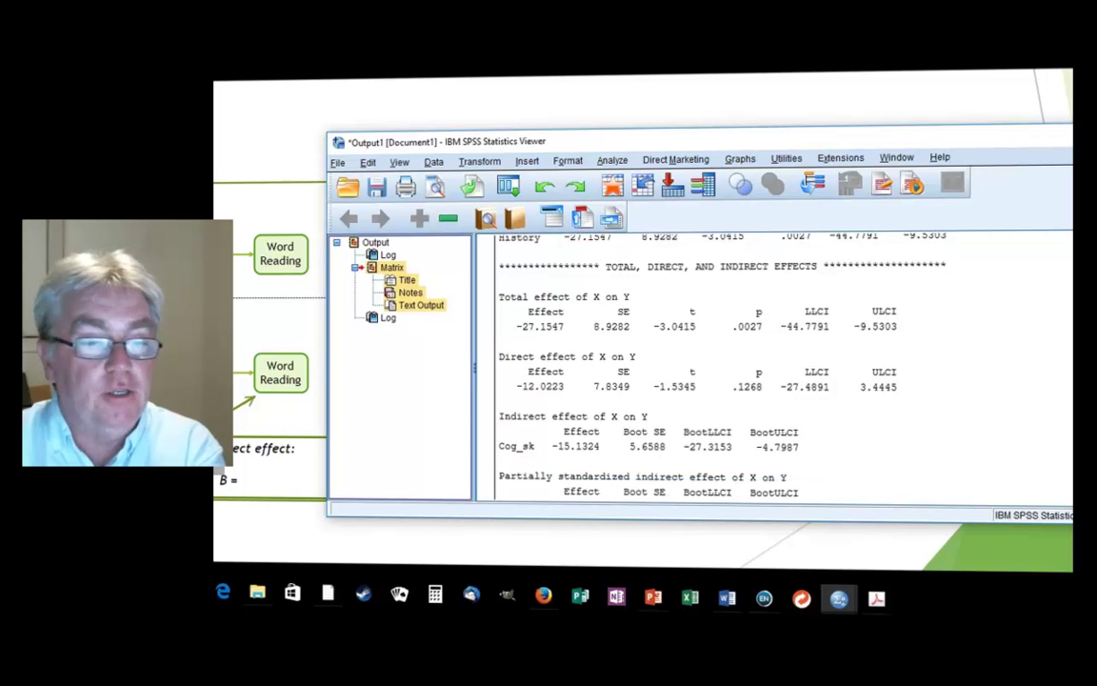
pyautogui.scroll(-5, 582, 481)
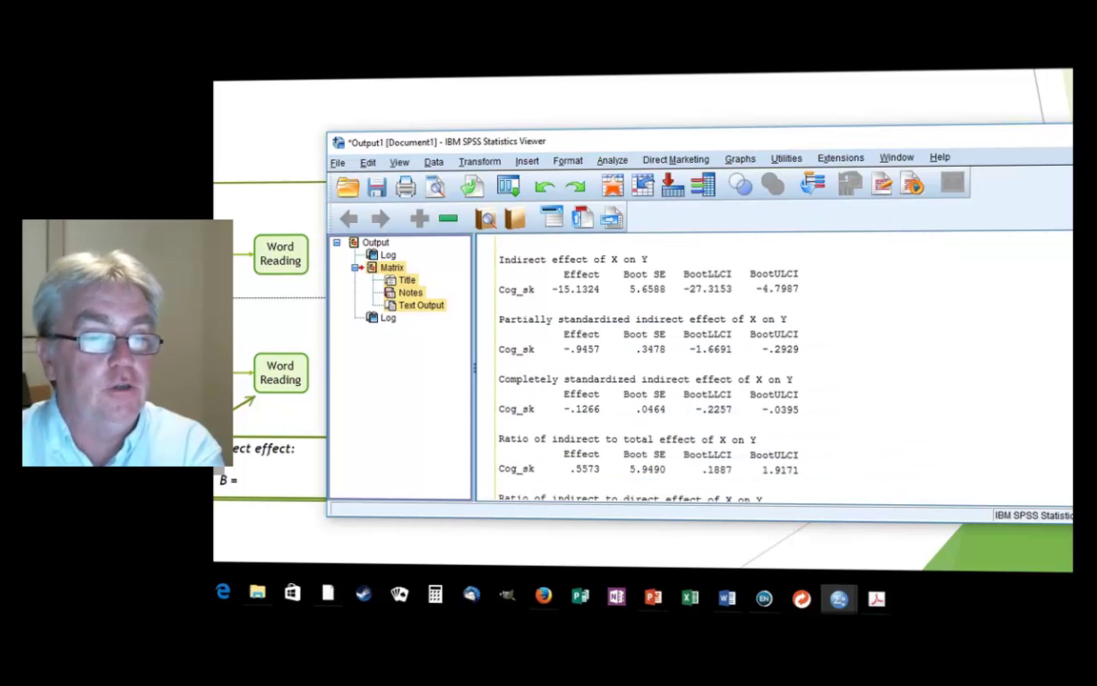